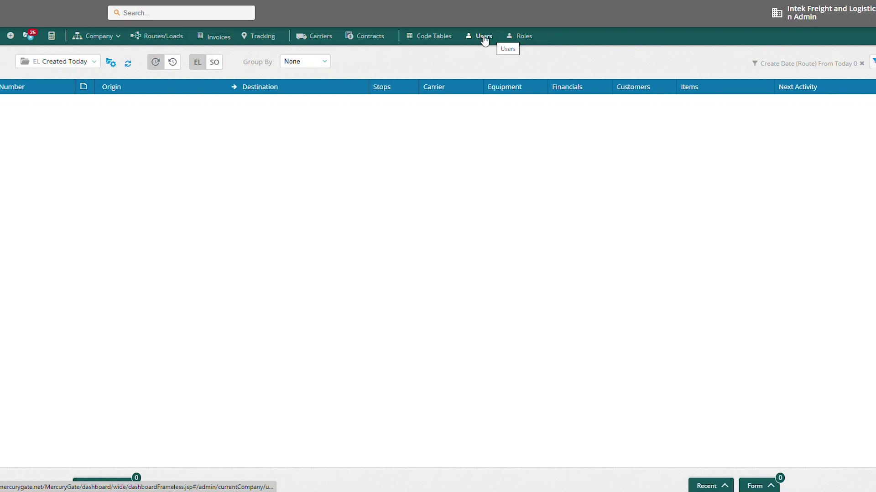
# Open the Users list, keeping the report format as Dynamic.
pyautogui.click(485, 40)
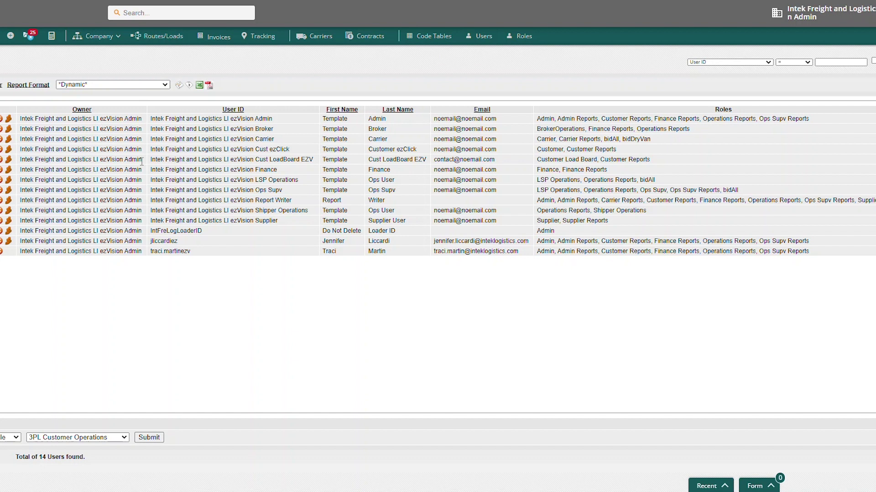
pyautogui.click(165, 85)
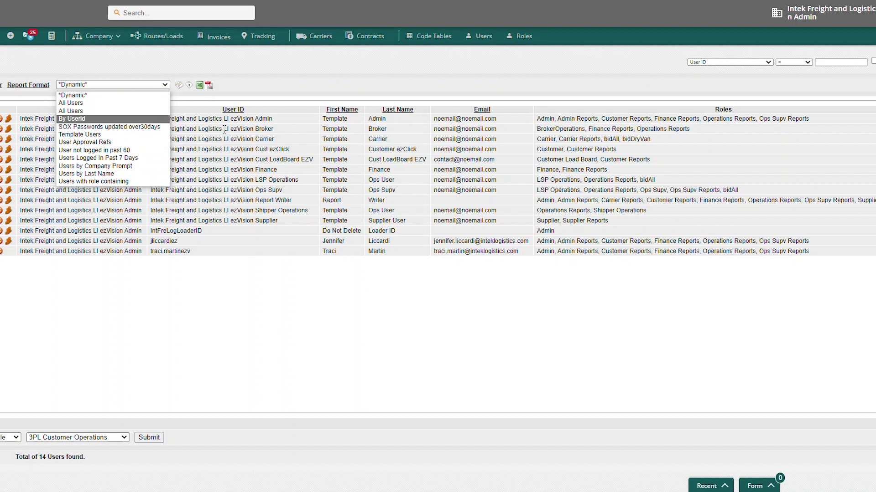
pyautogui.click(316, 79)
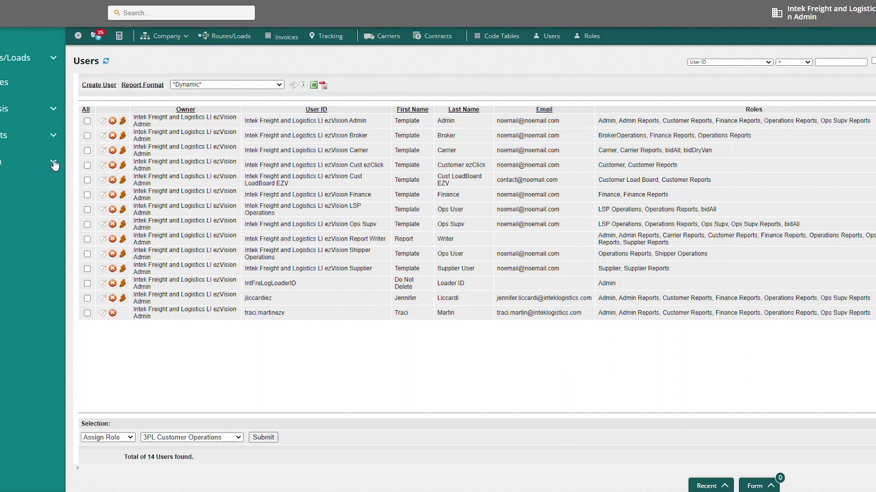
# Reopen the Users list through the admin sidebar's Company flyout.
pyautogui.click(55, 164)
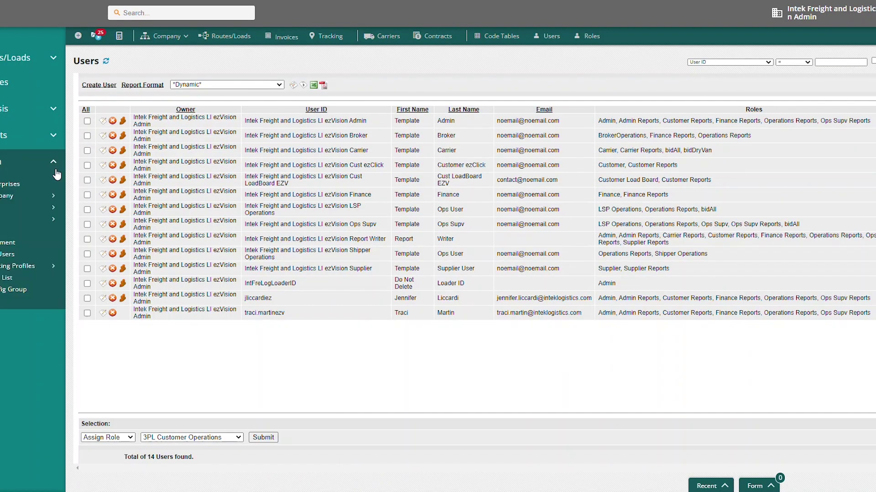
pyautogui.moveTo(56, 199)
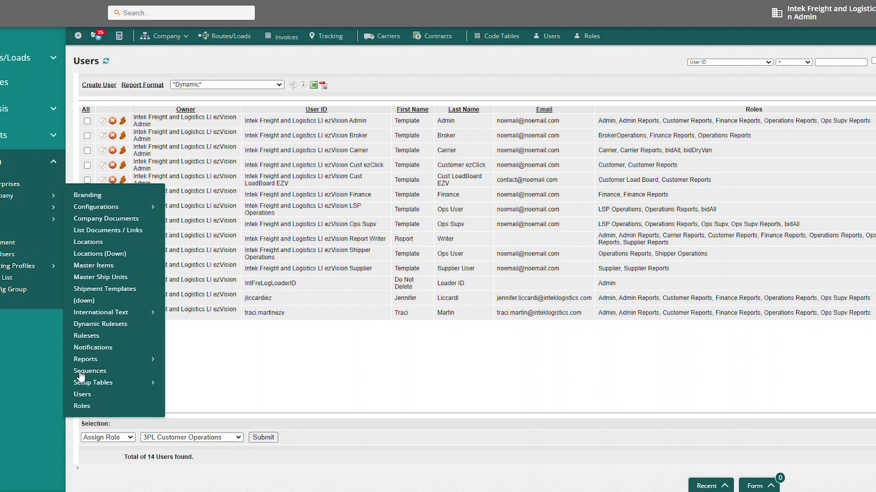
pyautogui.click(85, 394)
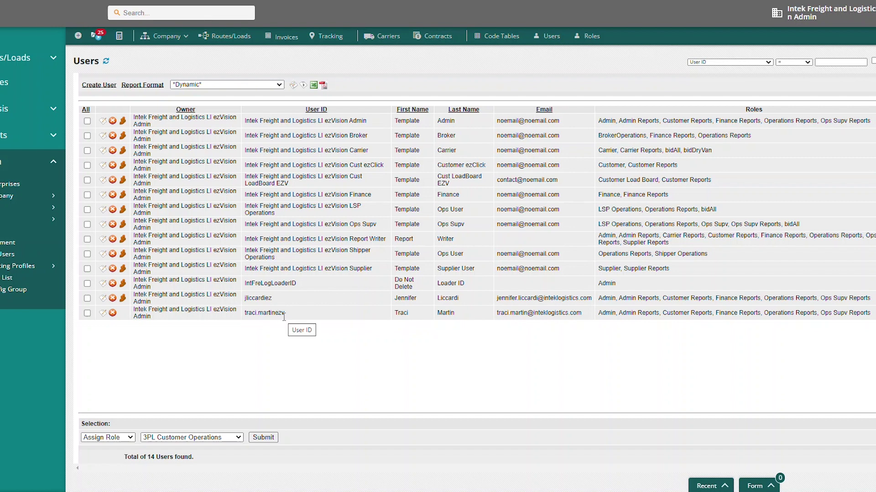
# Open the existing admin user for editing and start copying it.
pyautogui.click(103, 314)
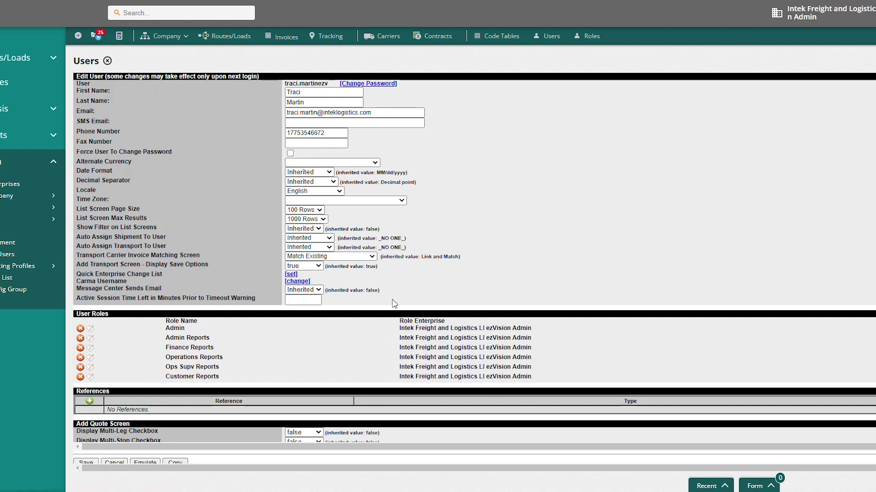
pyautogui.scroll(-6, 462, 234)
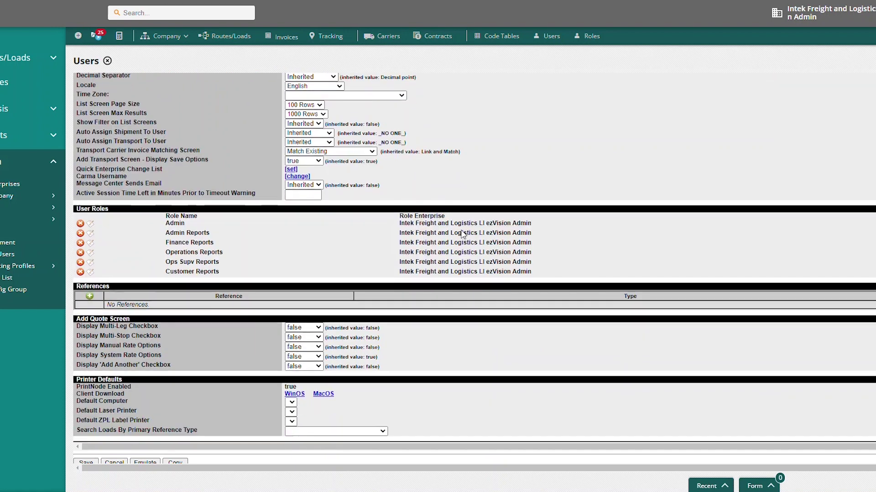
pyautogui.scroll(-10, 460, 237)
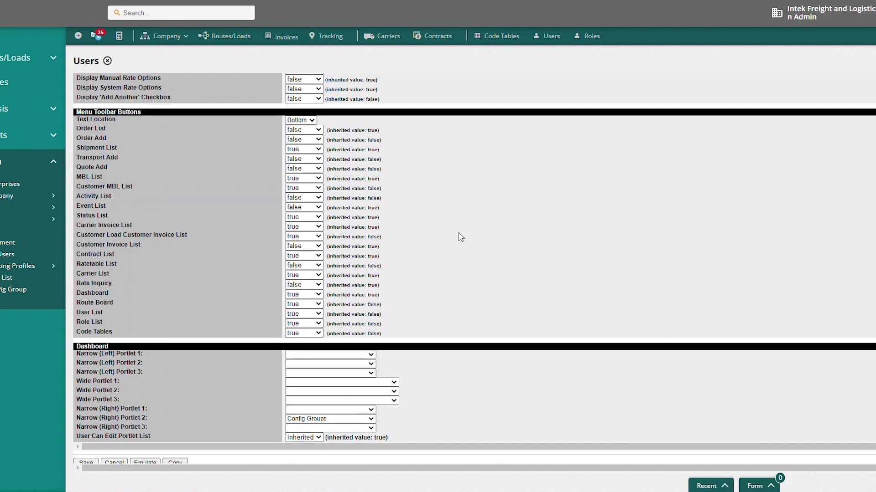
pyautogui.scroll(-5, 457, 234)
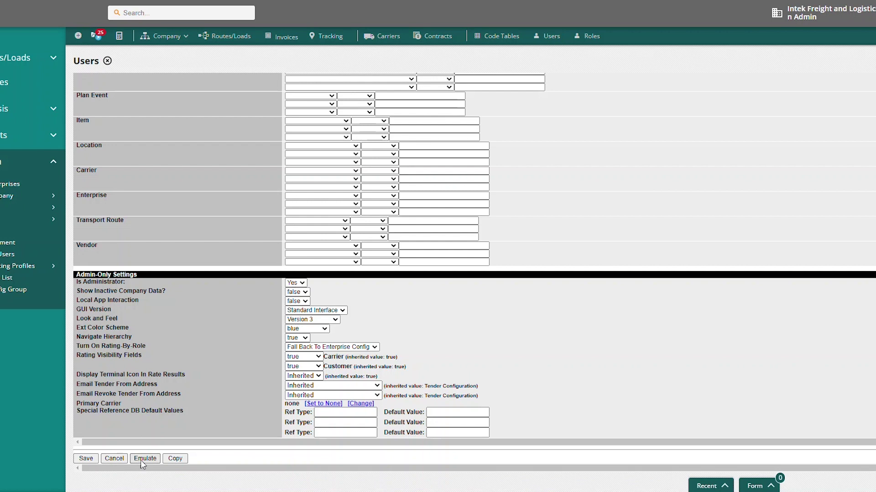
pyautogui.click(176, 460)
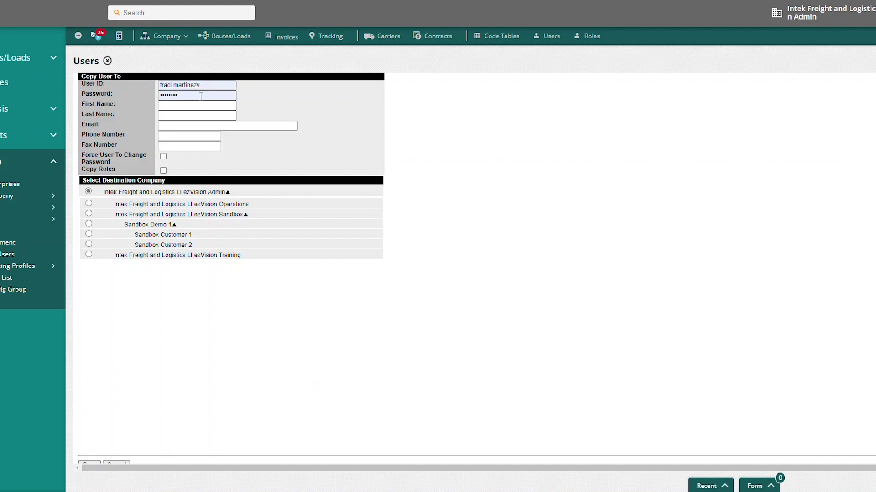
# Replace the pre-filled user ID with 'Test Admin' and enter a password.
pyautogui.click(210, 85)
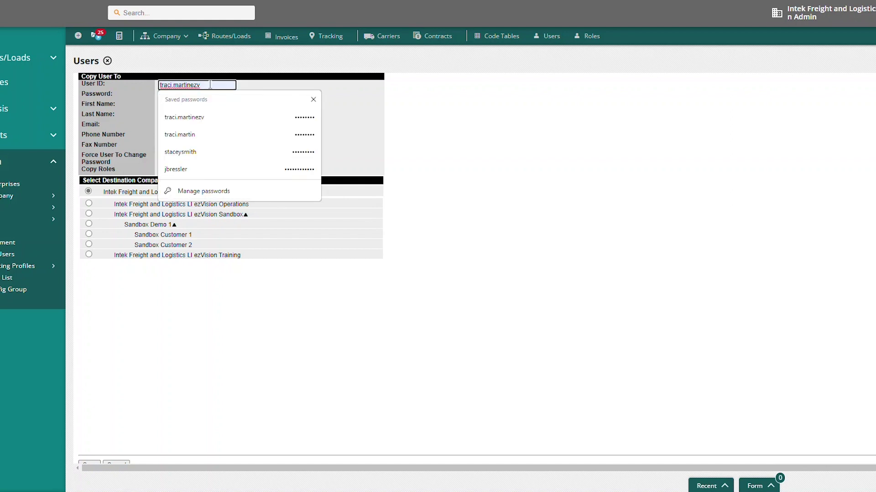
pyautogui.press('BackSpace')
pyautogui.press('BackSpace')
pyautogui.press('BackSpace')
pyautogui.press('BackSpace')
pyautogui.press('BackSpace')
pyautogui.press('BackSpace')
pyautogui.press('BackSpace')
pyautogui.press('BackSpace')
pyautogui.press('BackSpace')
pyautogui.press('BackSpace')
pyautogui.press('BackSpace')
pyautogui.press('BackSpace')
pyautogui.press('BackSpace')
pyautogui.press('BackSpace')
pyautogui.press('BackSpace')
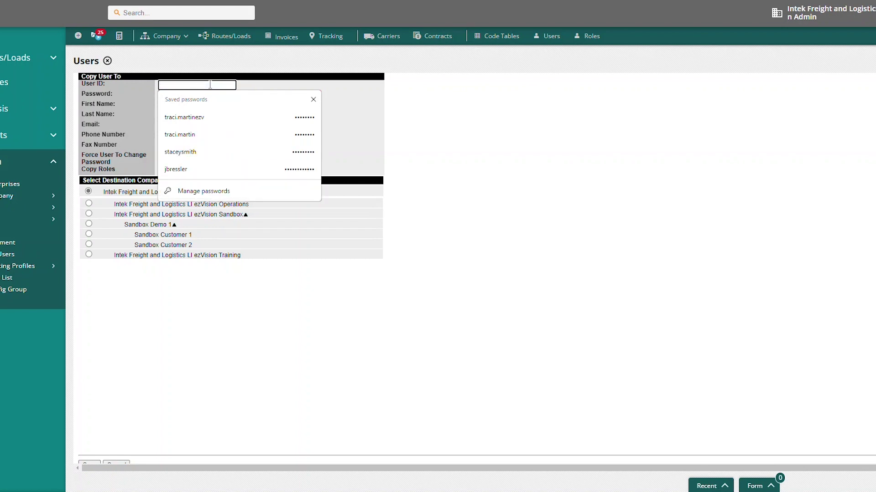
pyautogui.write('Tes')
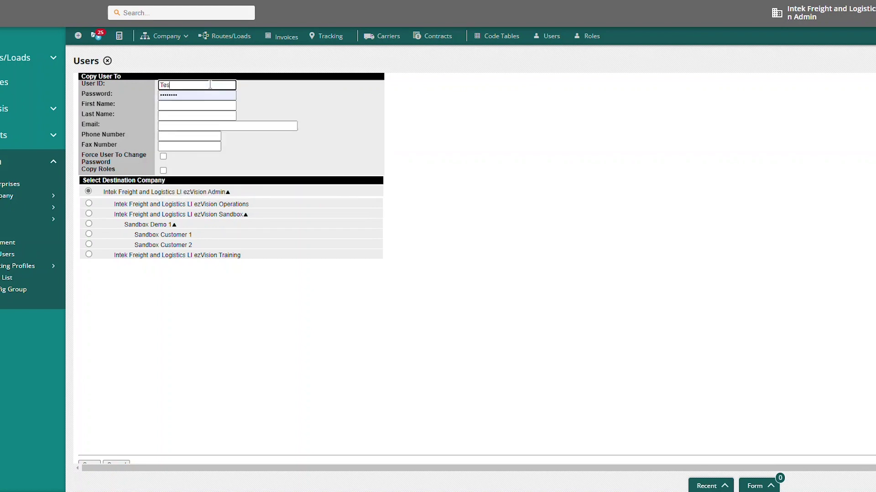
pyautogui.write('t Admin')
pyautogui.press('Tab')
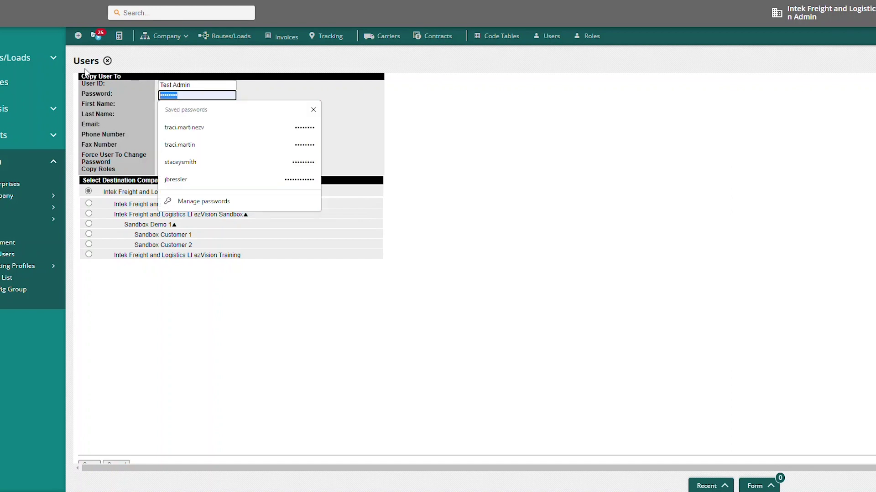
pyautogui.write('test')
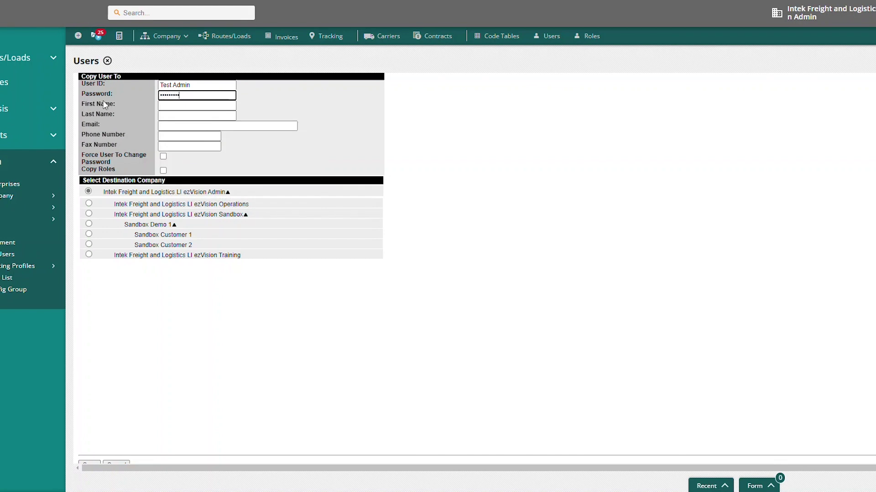
# Fill in the new user's first and last name, e-mail address and phone number.
pyautogui.click(162, 107)
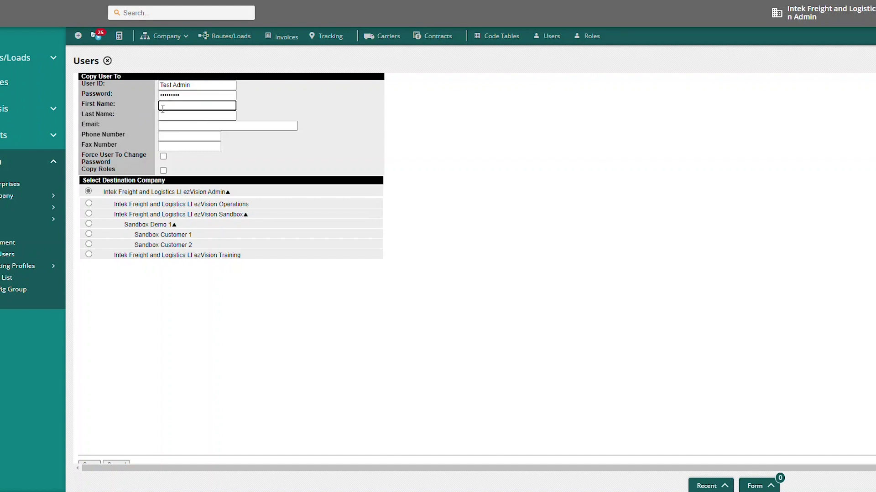
pyautogui.press('Tab')
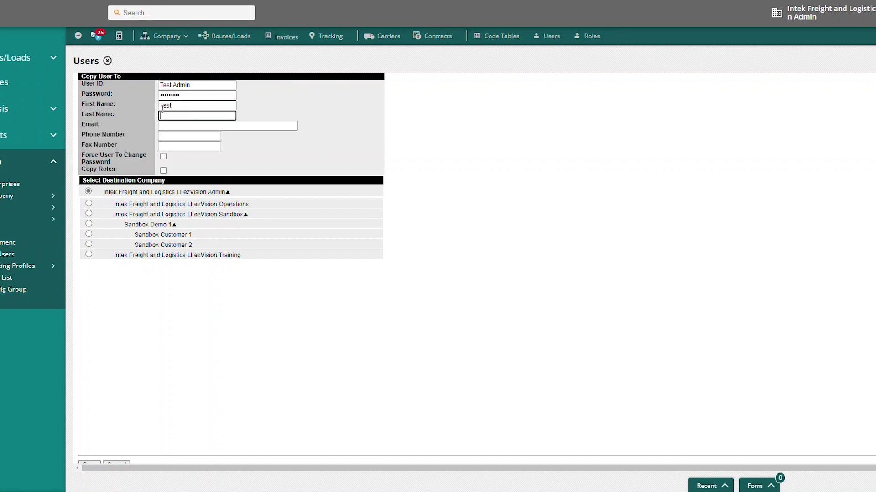
pyautogui.write('Admin')
pyautogui.click(177, 127)
pyautogui.write('noeone@no')
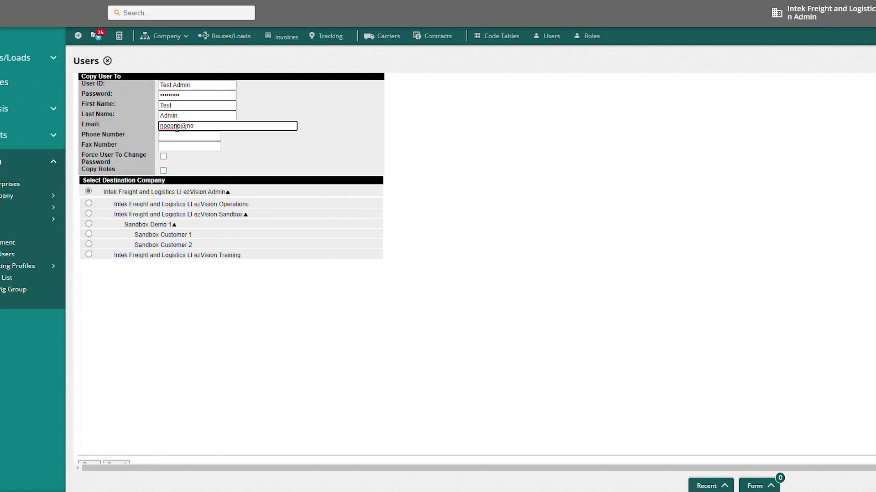
pyautogui.write('one.com')
pyautogui.click(179, 136)
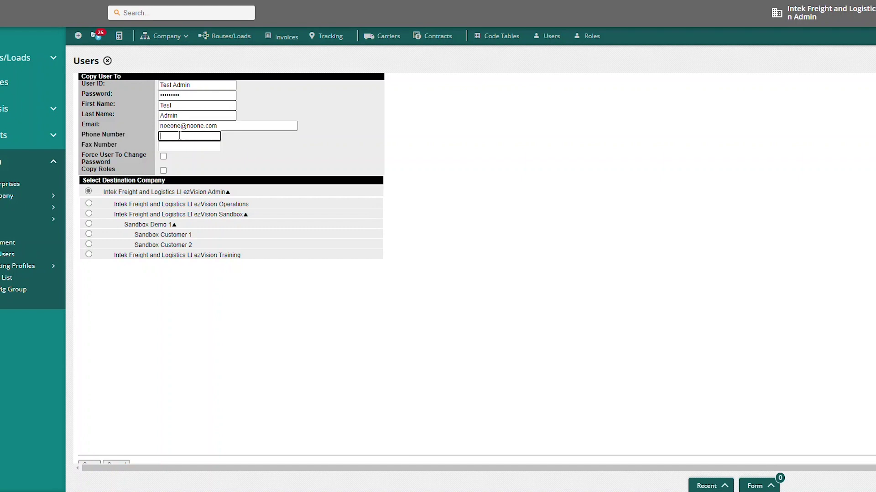
pyautogui.write('555-555-1212')
# Turn on Force User To Change Password and recheck the user ID and password fields.
pyautogui.click(163, 156)
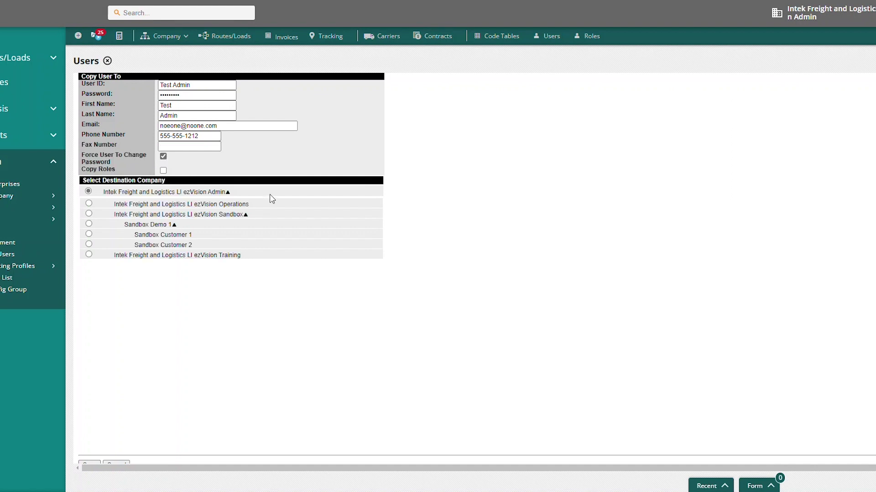
pyautogui.click(184, 85)
pyautogui.click(186, 93)
# Enable Copy Roles and submit the copy to create Test Admin.
pyautogui.click(162, 171)
pyautogui.scroll(-1, 146, 145)
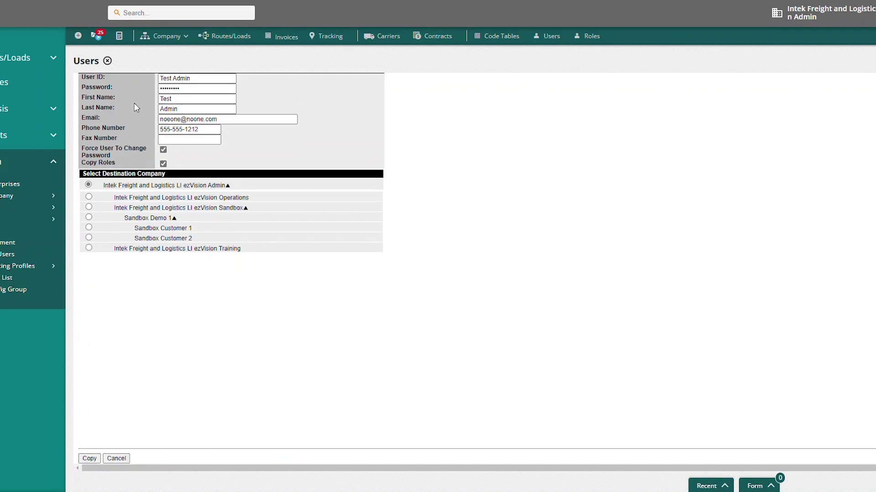
pyautogui.scroll(1, 151, 108)
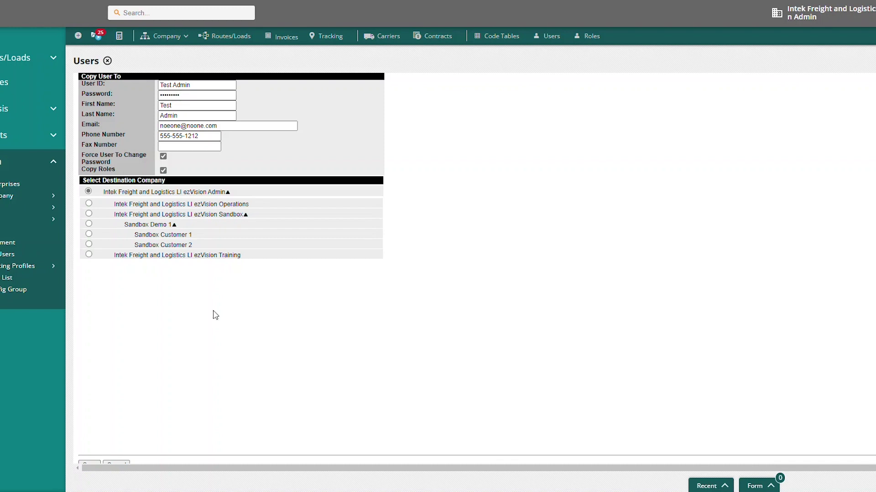
pyautogui.scroll(-1, 221, 356)
pyautogui.click(100, 460)
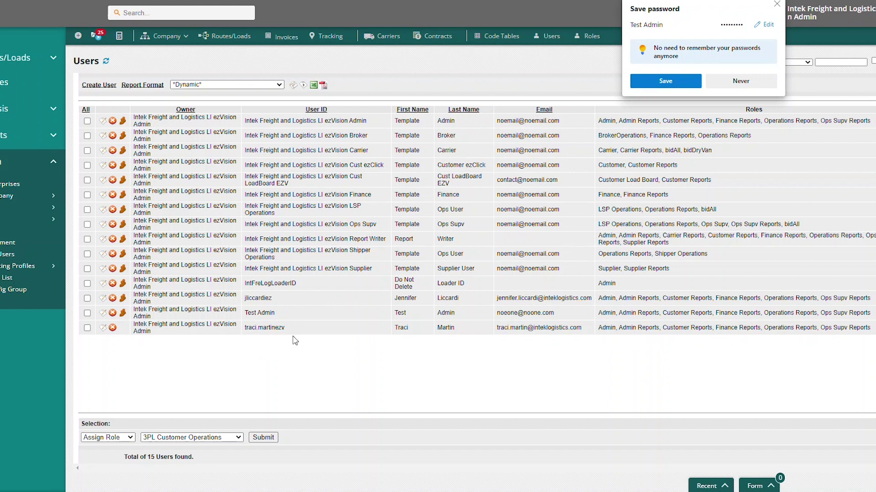
# Emulate Test Admin, dismiss the save-password and warning prompts, and view Routes/Loads.
pyautogui.click(123, 314)
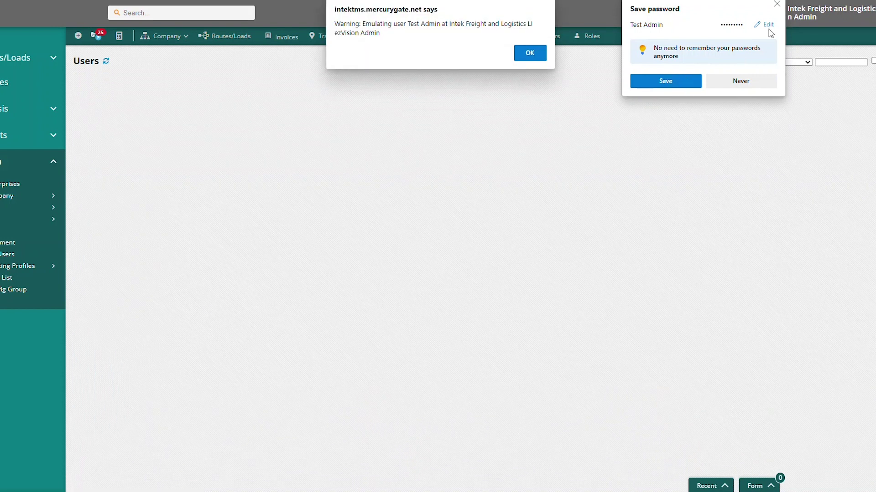
pyautogui.click(776, 4)
pyautogui.click(528, 52)
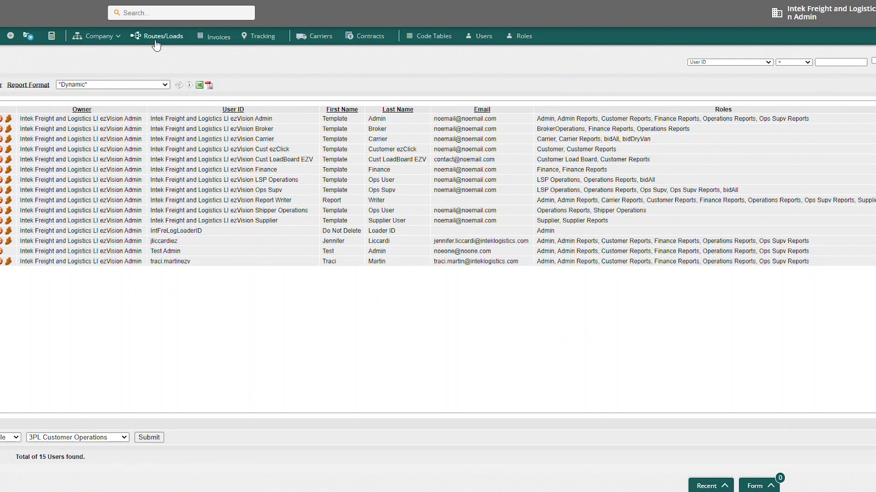
pyautogui.click(159, 40)
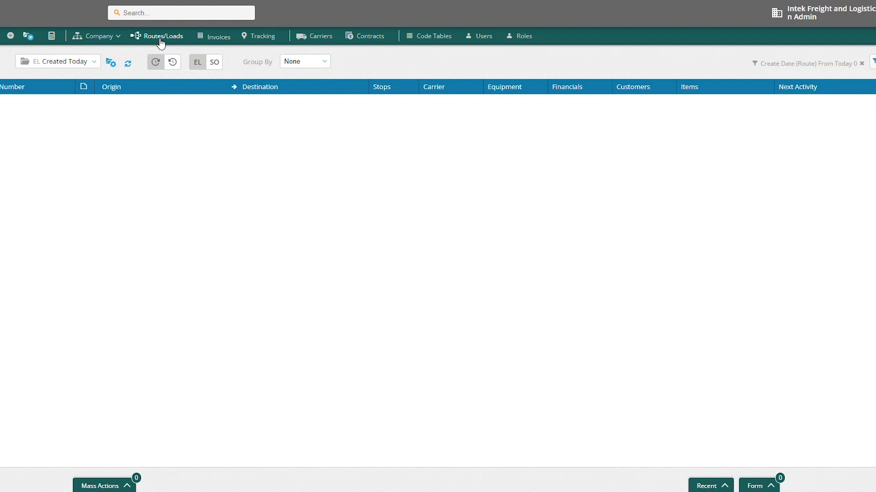
# Go back to the Users list showing 15 accounts including Test Admin.
pyautogui.click(486, 41)
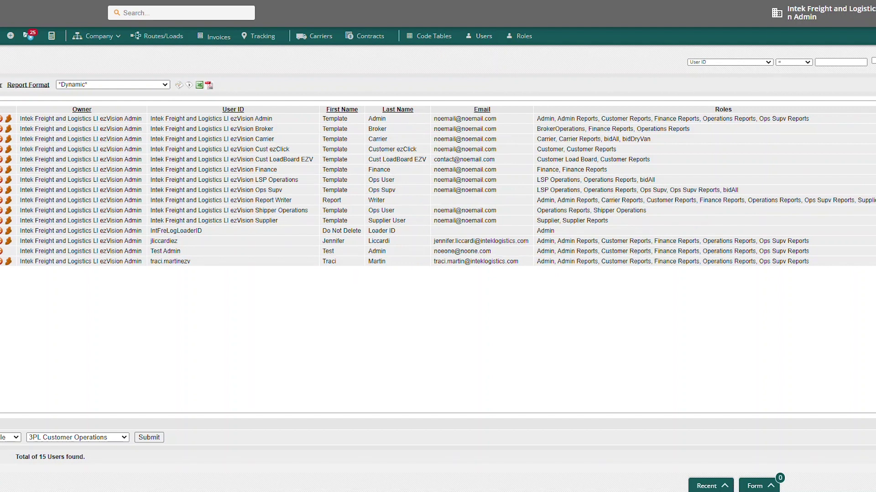